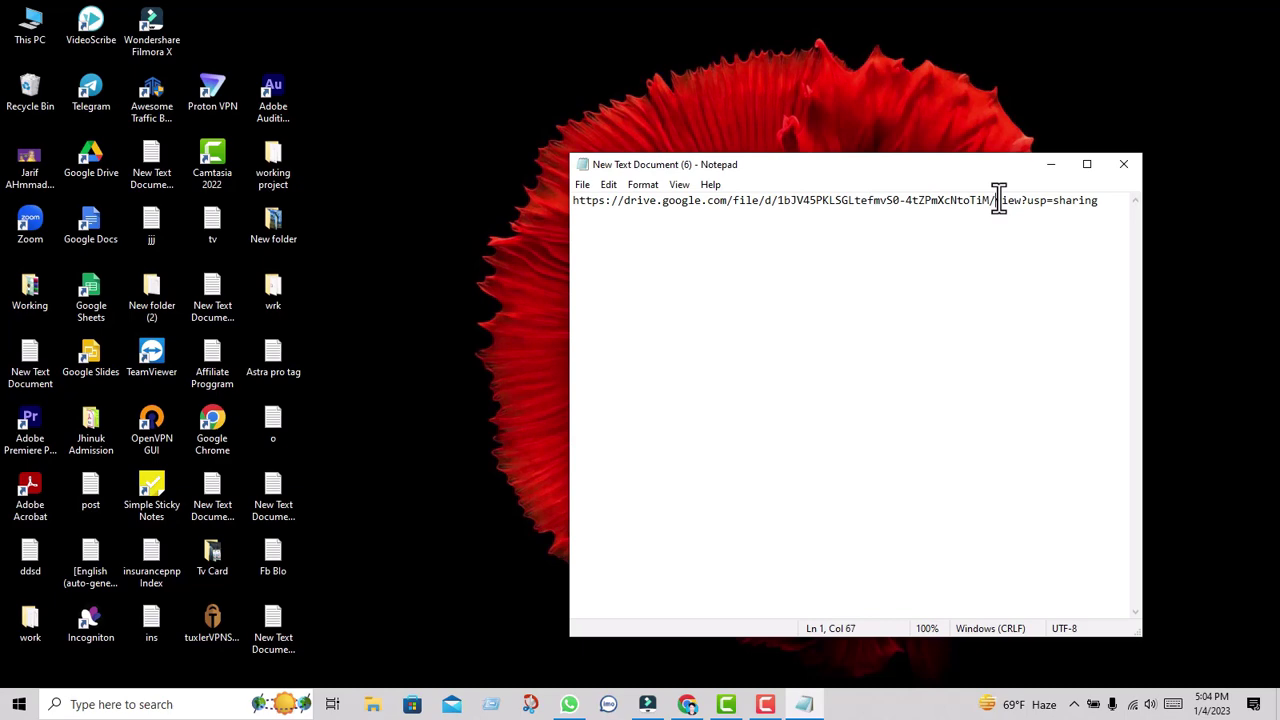
Copy the whole Google Drive share link from Notepad and return to the WordPress dashboard in the browser.
key("ctrl+a")
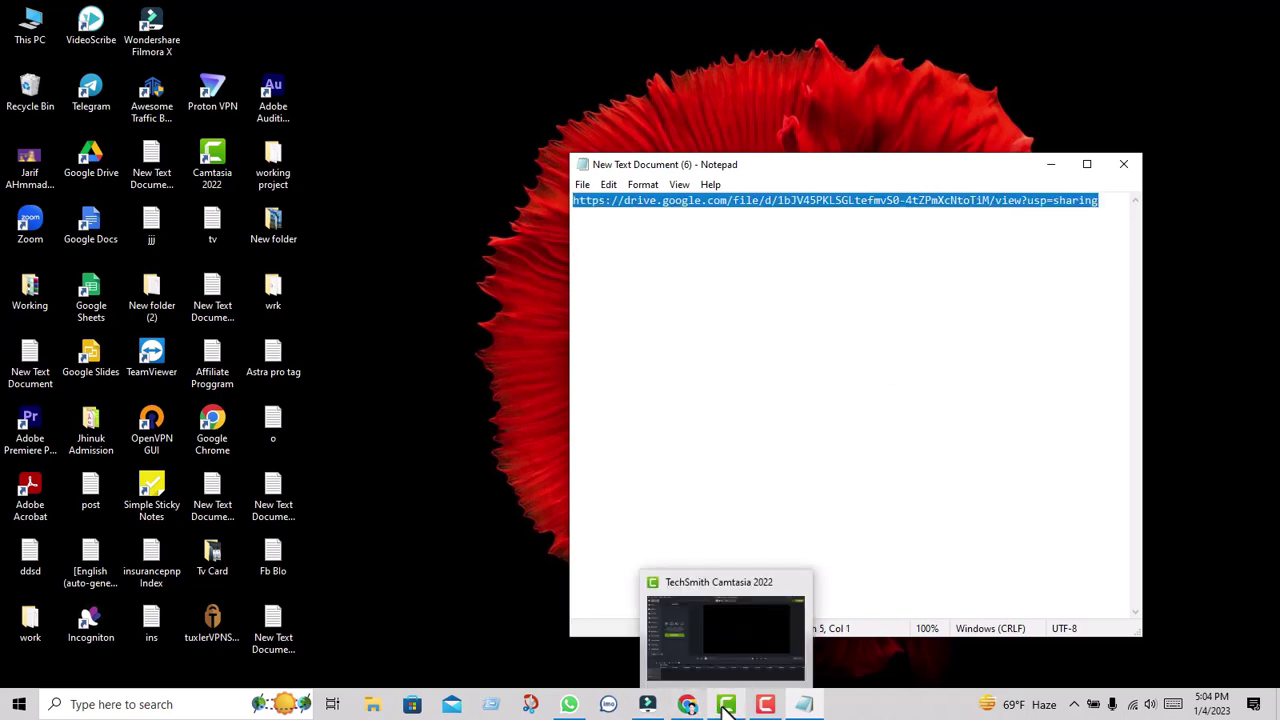
left_click(687, 704)
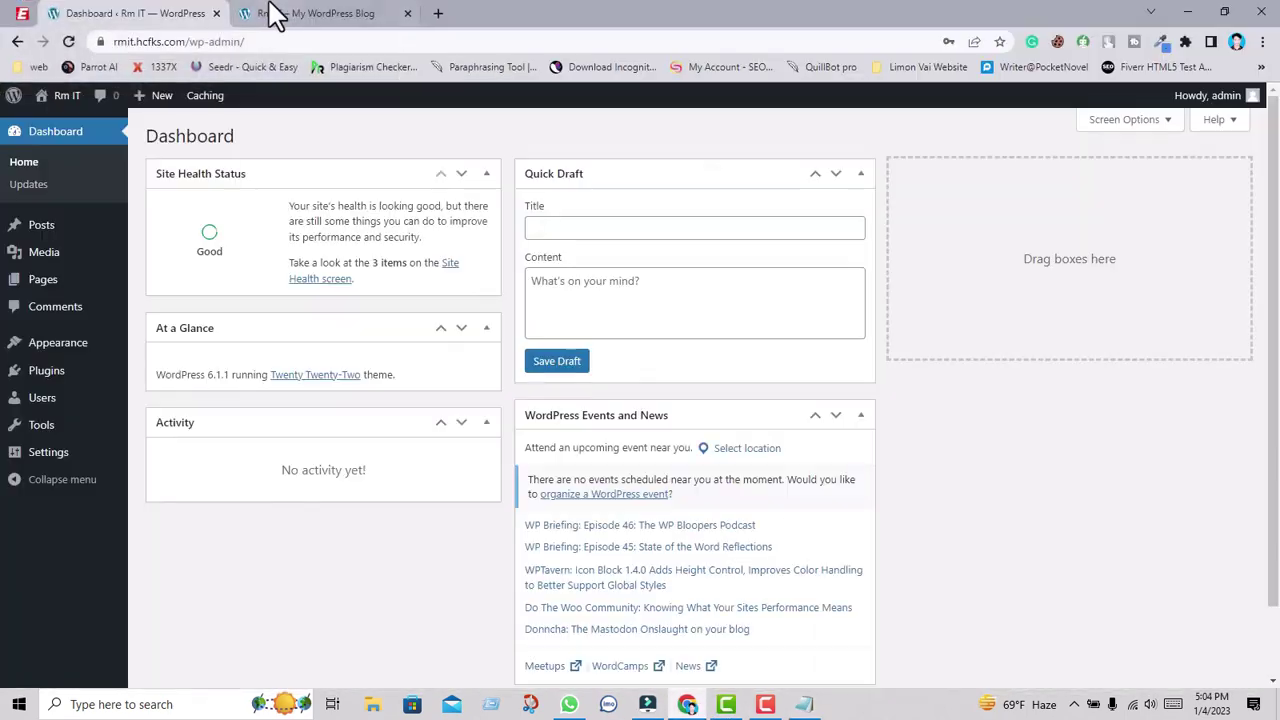
Load the copied Google Drive share link in a new browser tab.
left_click(438, 13)
left_click(305, 42)
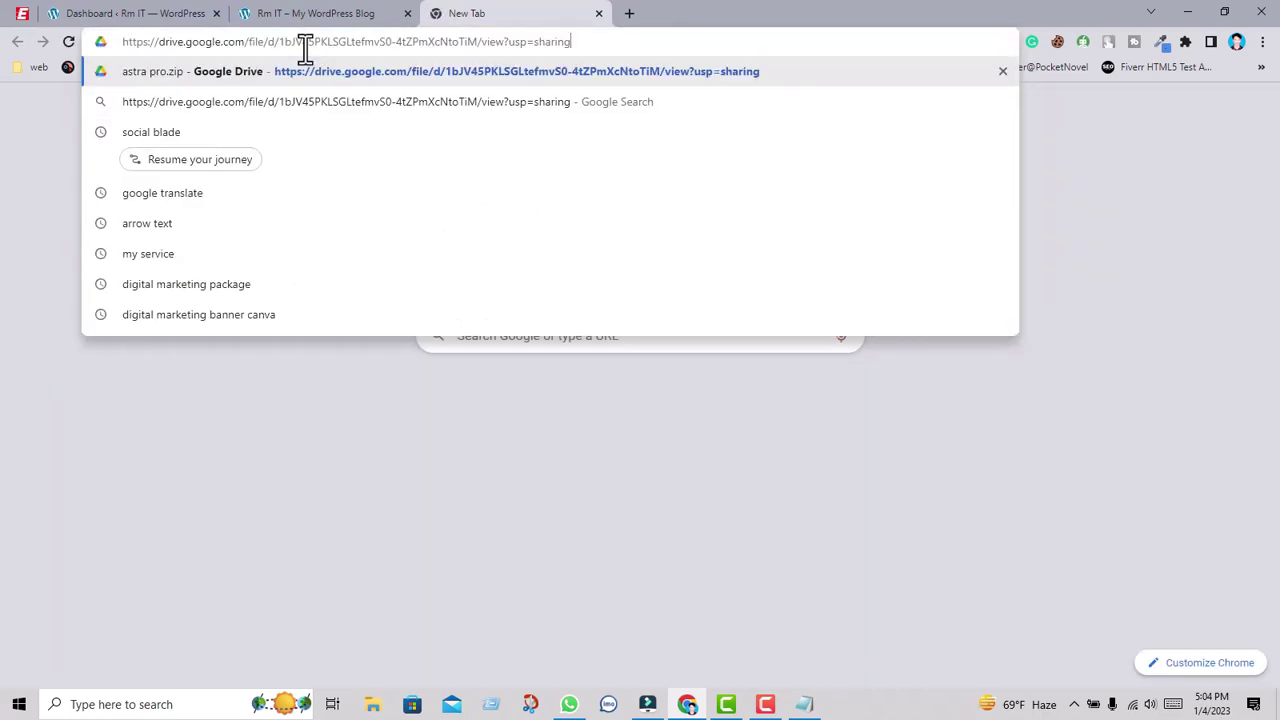
key("Return")
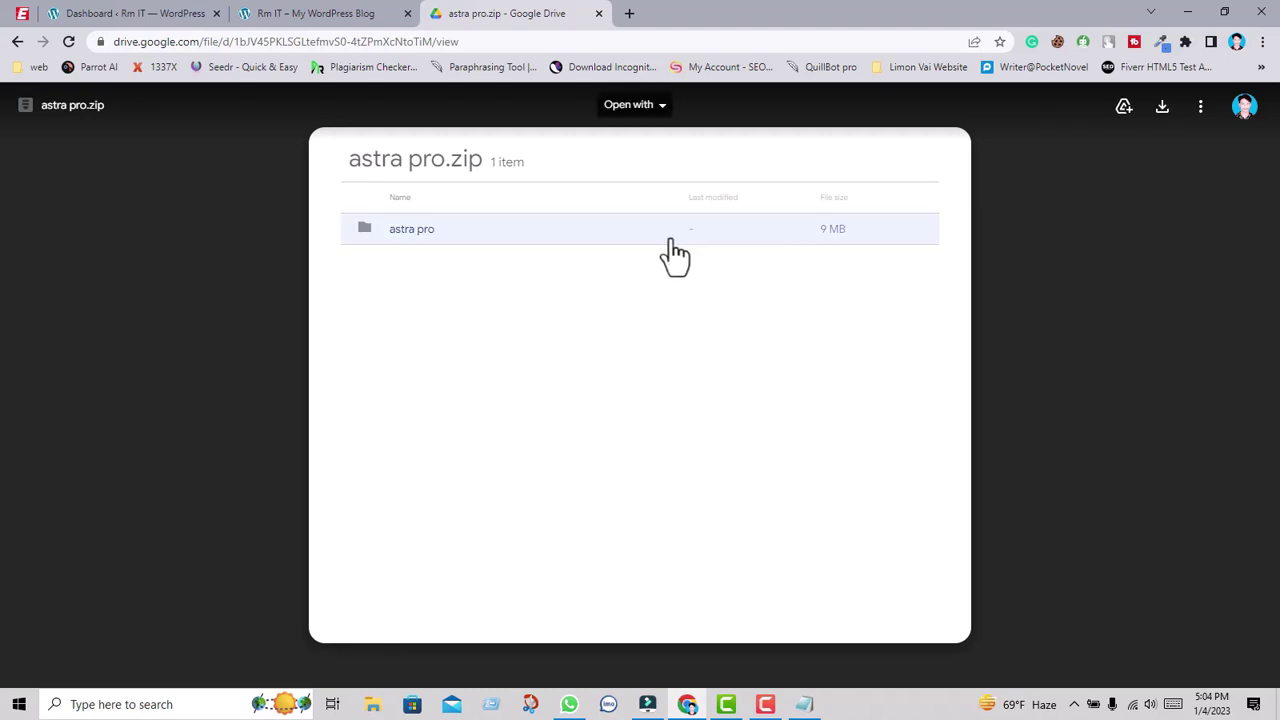
Download the astra pro.zip archive and go back to the WordPress admin dashboard.
left_click(645, 252)
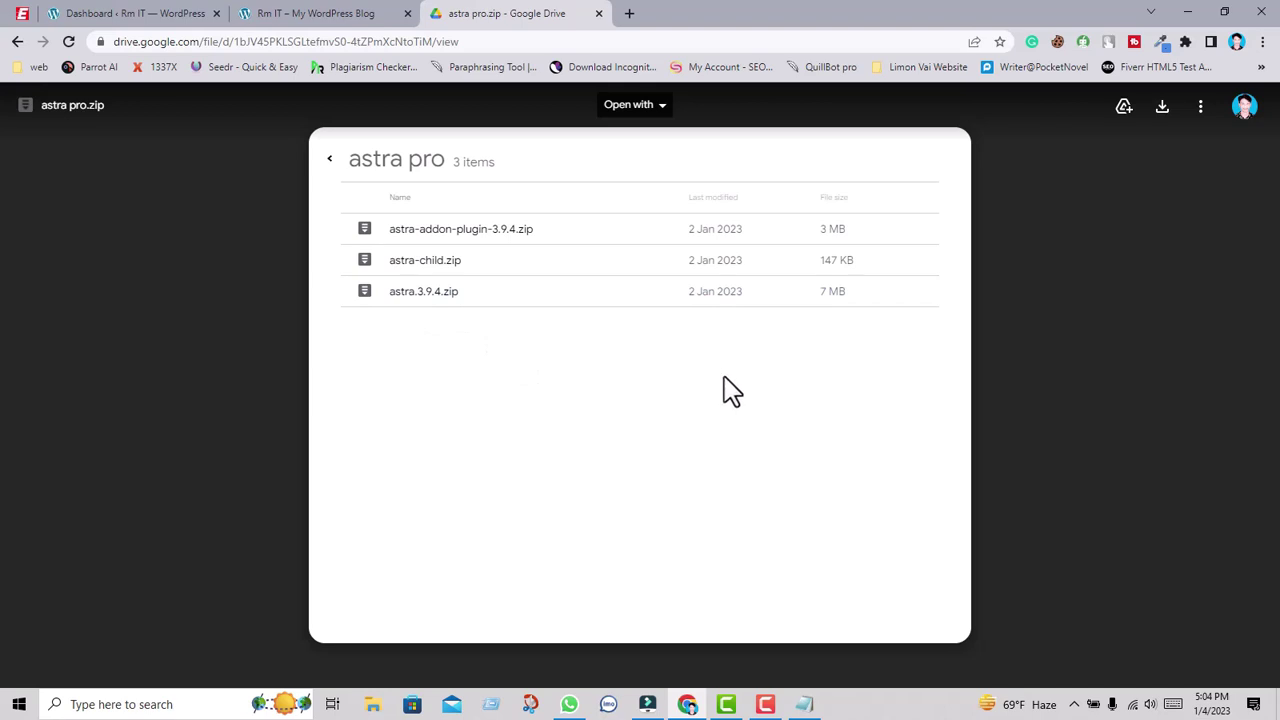
left_click(1163, 110)
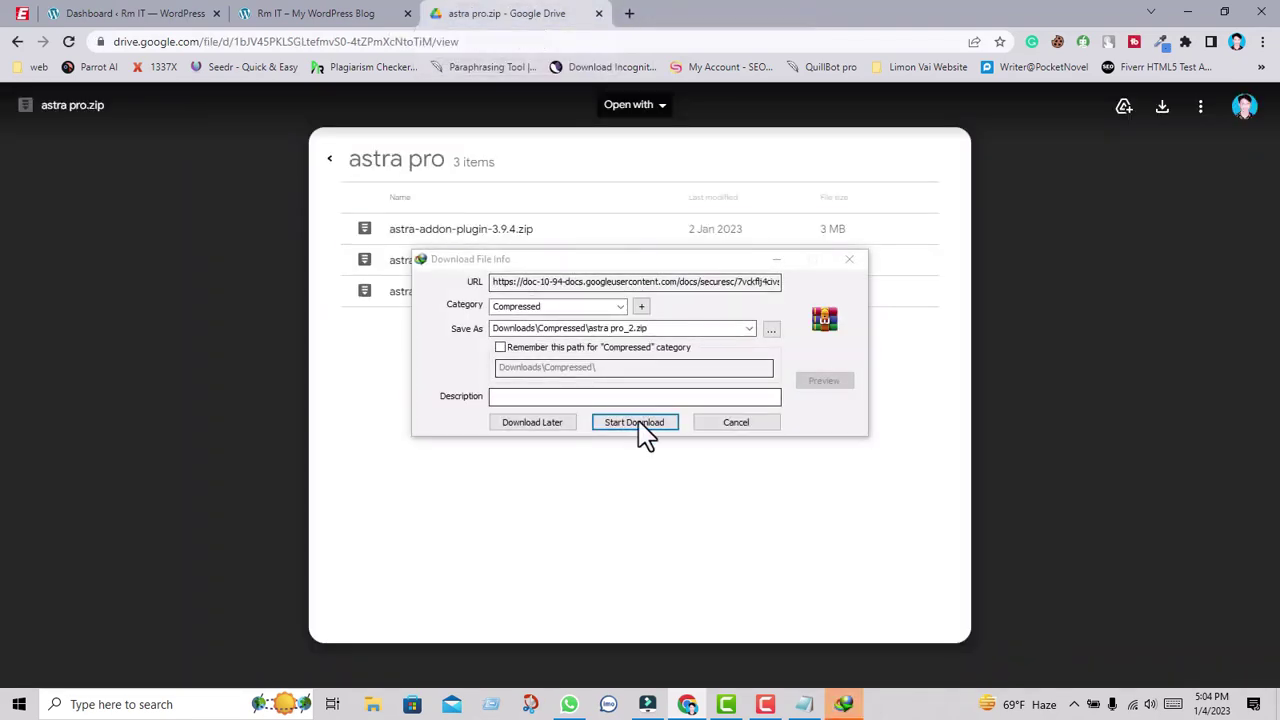
left_click(640, 426)
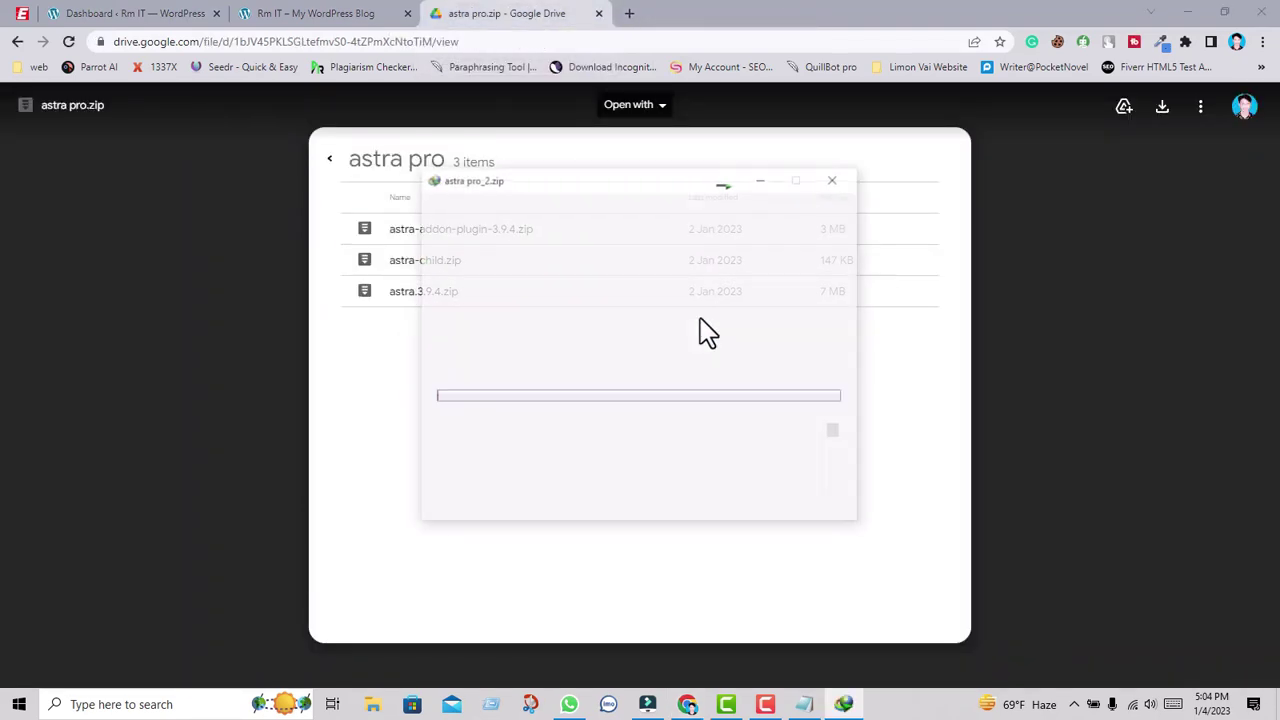
left_click(757, 178)
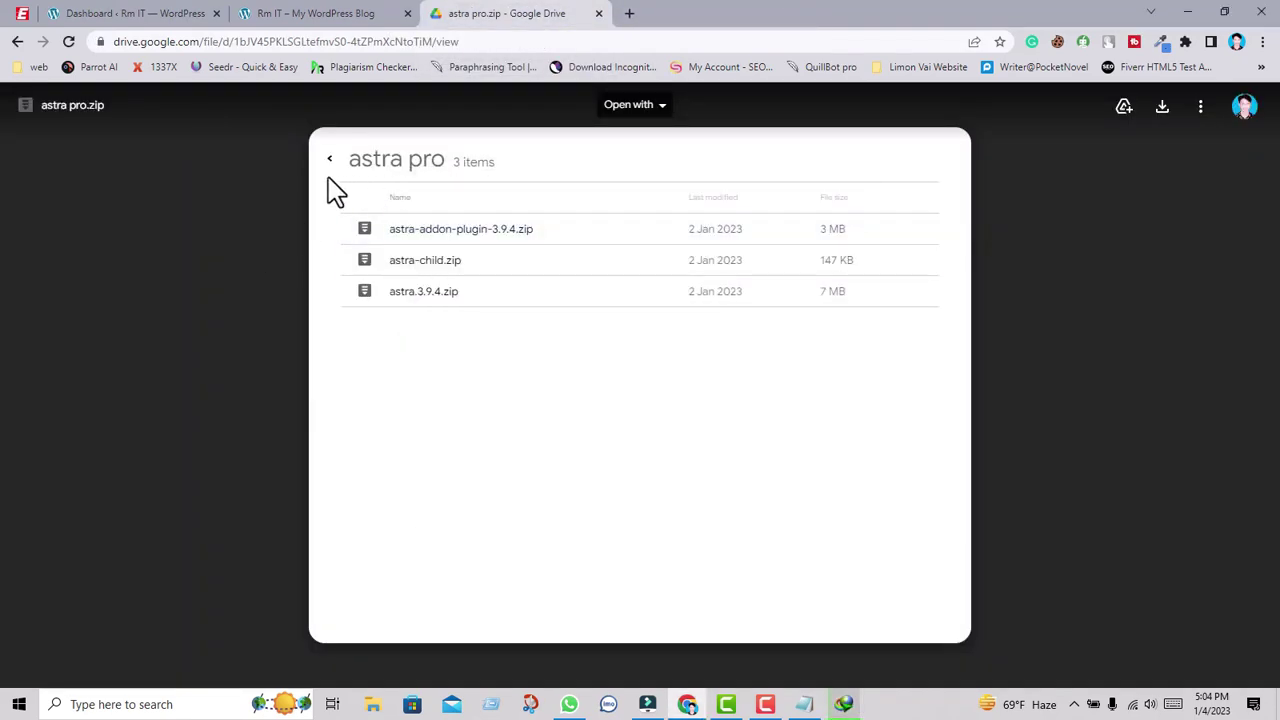
left_click(312, 20)
left_click(138, 20)
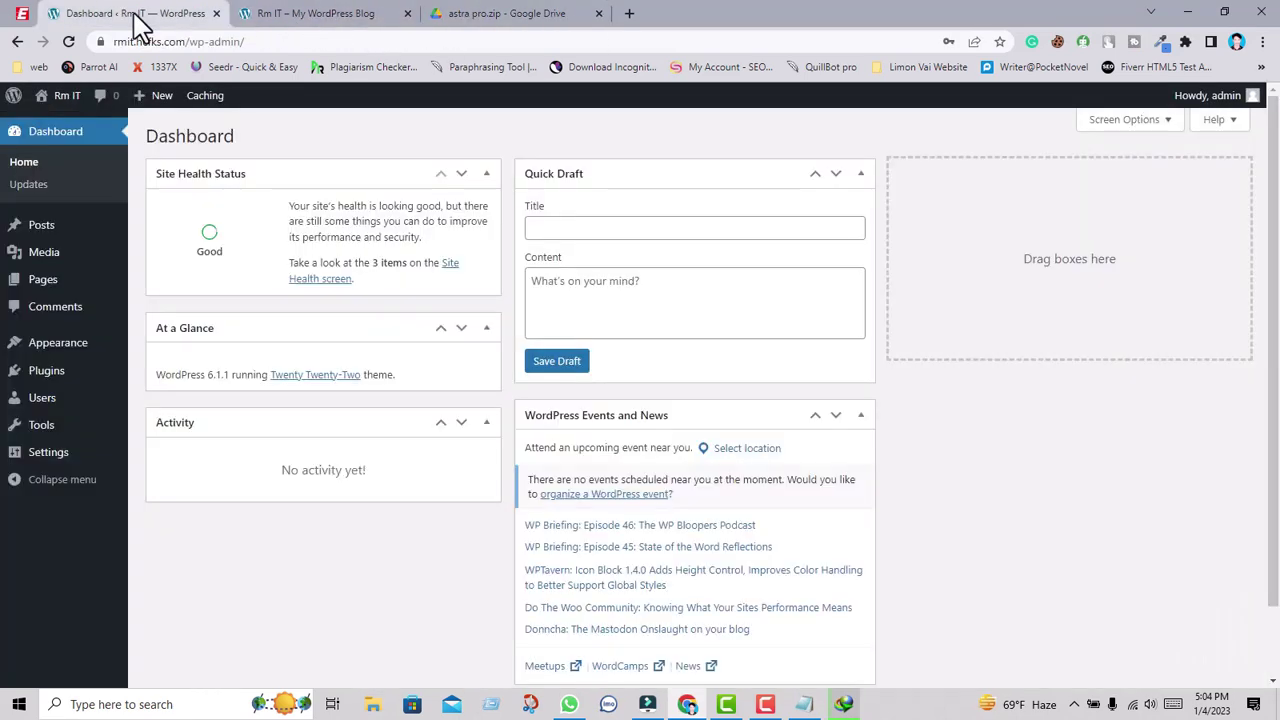
Bring up the theme upload form under Appearance > Themes > Add New.
mouse_move(75, 355)
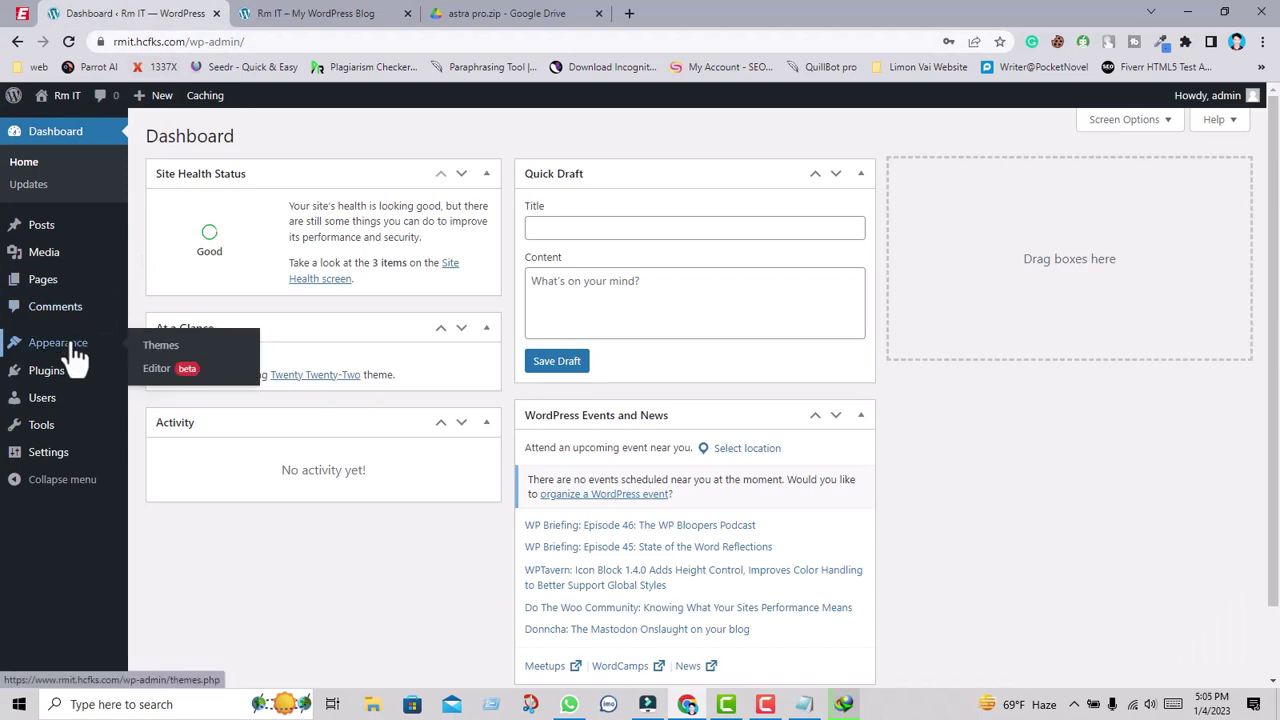
left_click(162, 350)
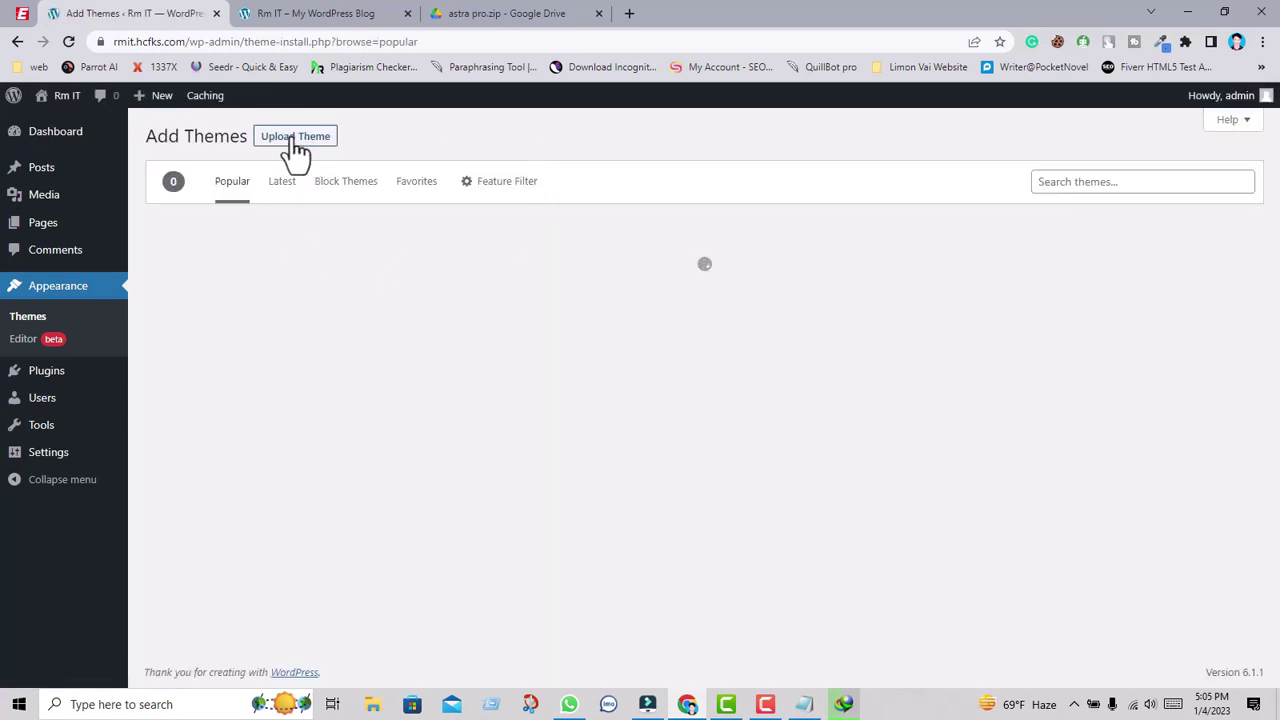
left_click(290, 150)
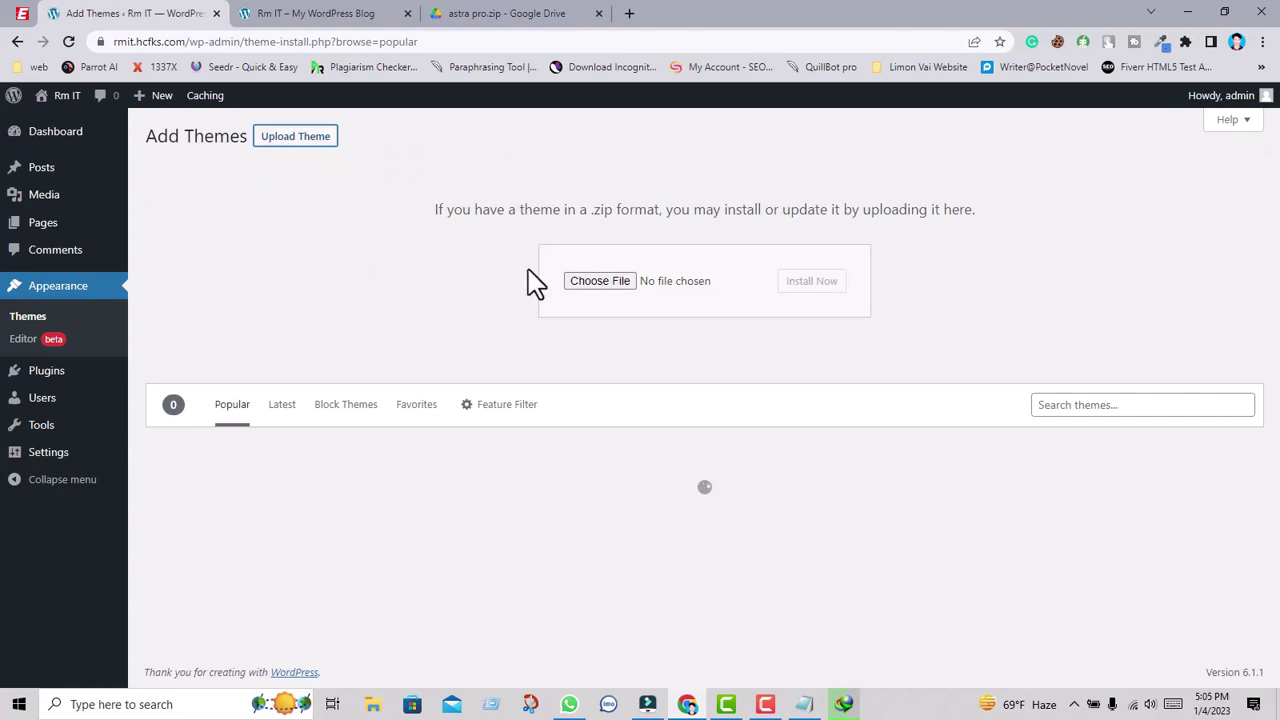
Choose astra.3.9.4.zip from the RM TEC IT\Theme folder and install it.
left_click(608, 283)
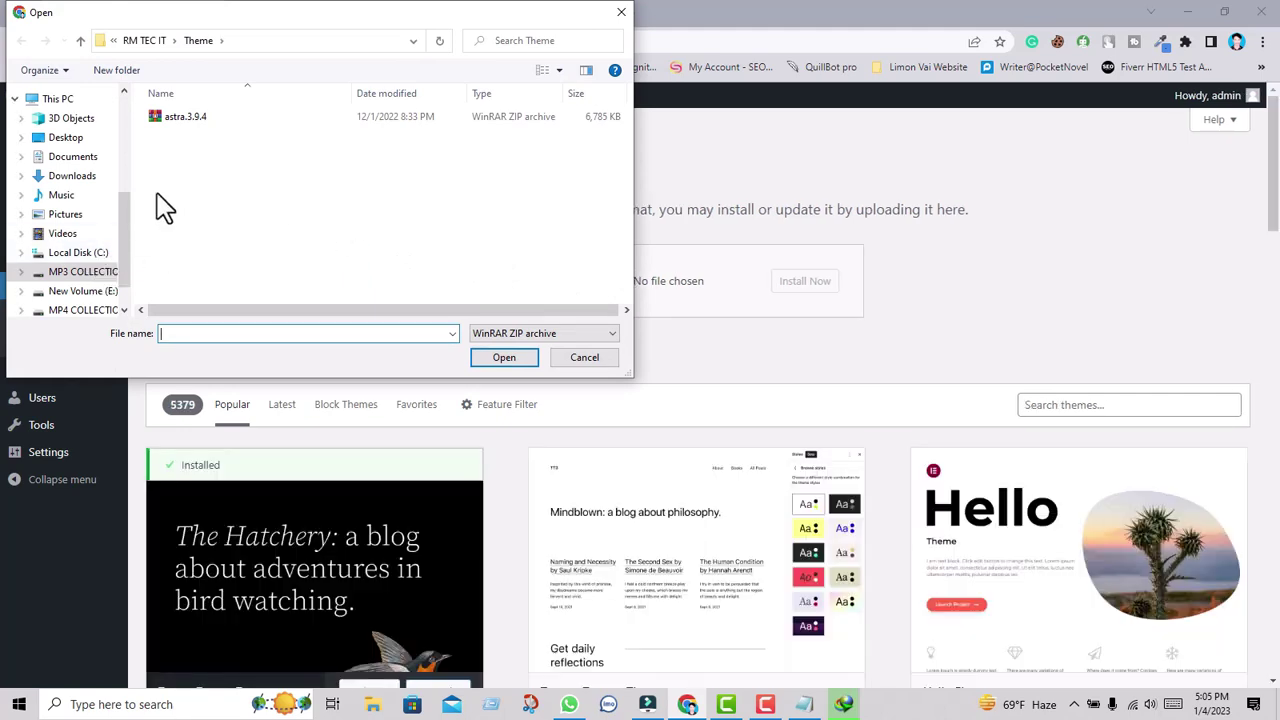
left_click(82, 42)
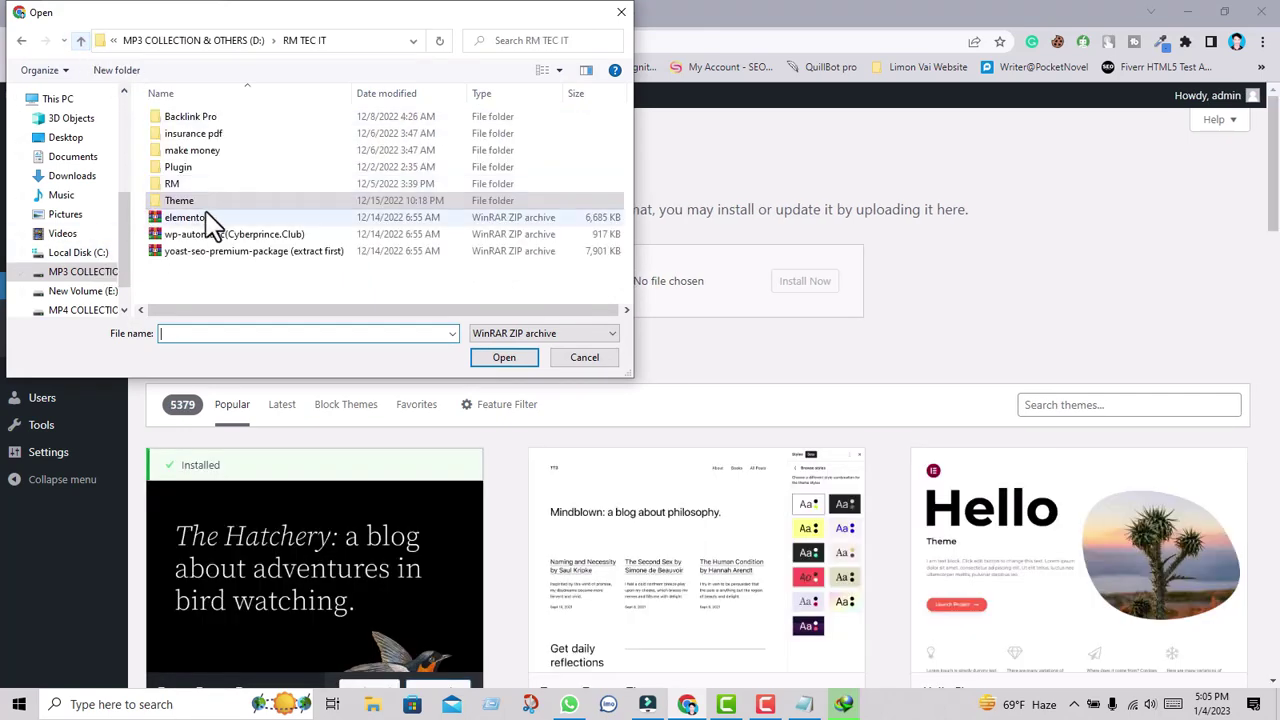
double_click(198, 204)
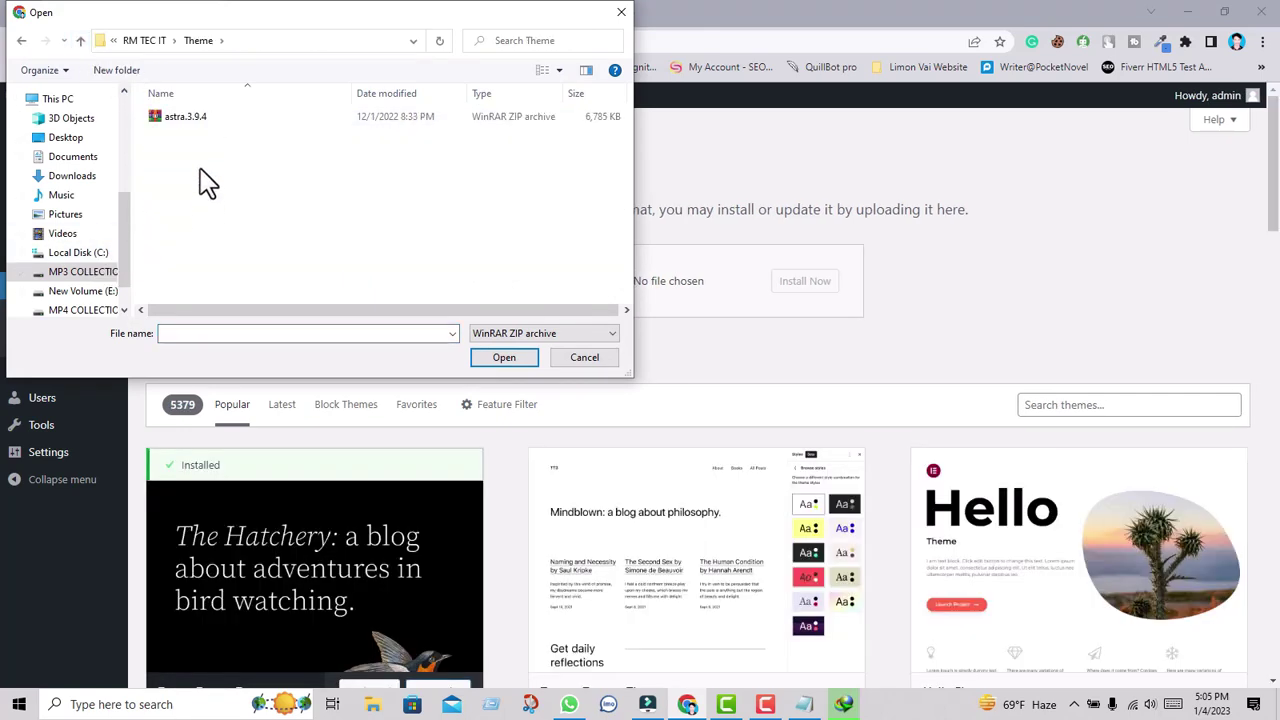
left_click(191, 118)
left_click(503, 358)
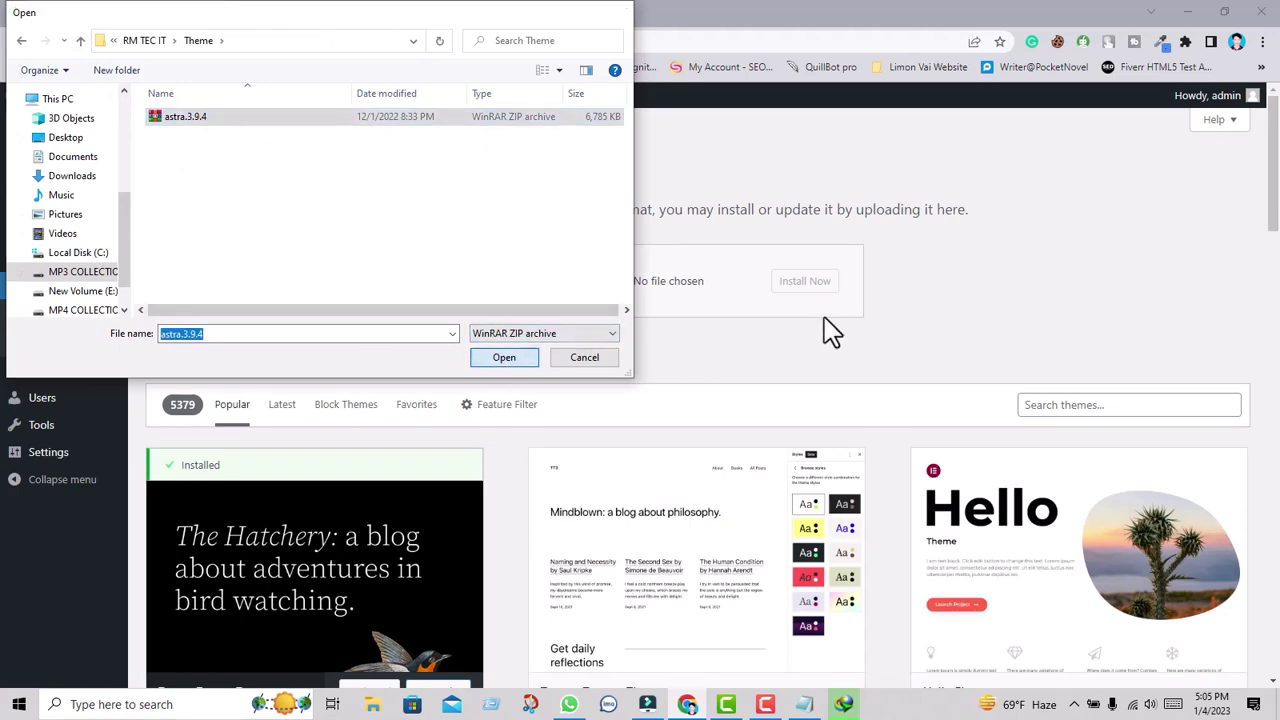
left_click(813, 285)
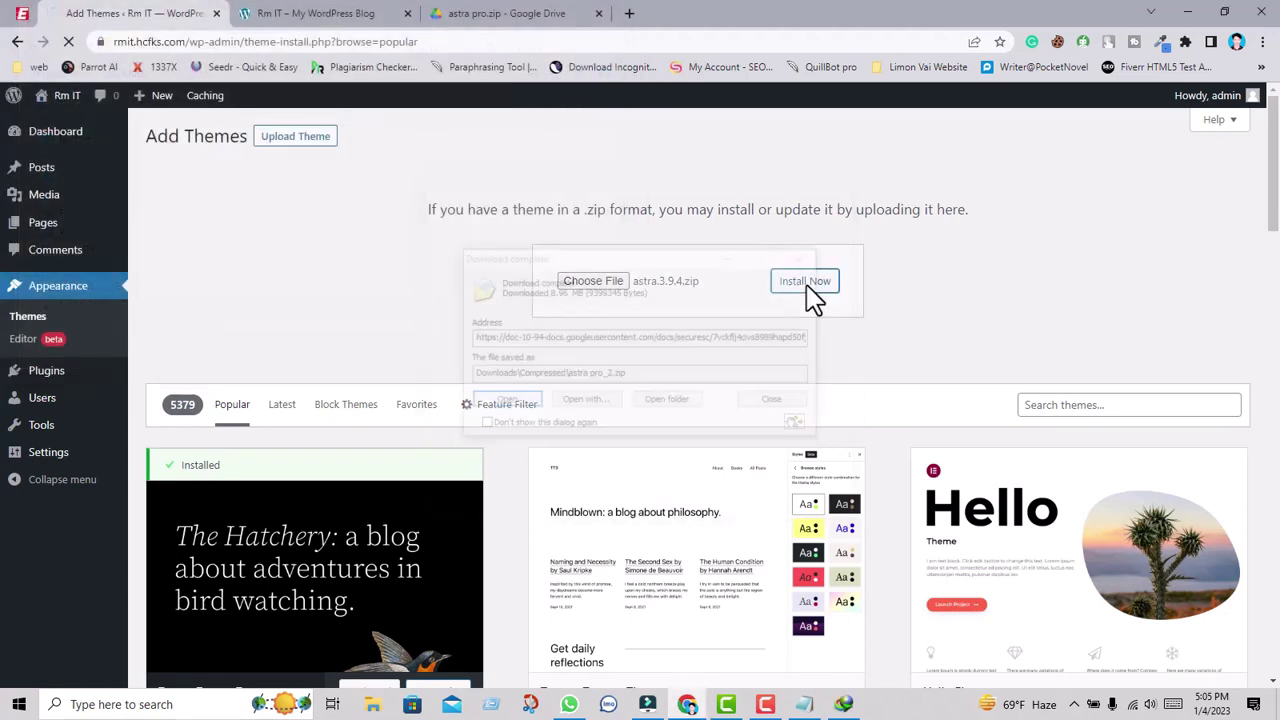
left_click(786, 401)
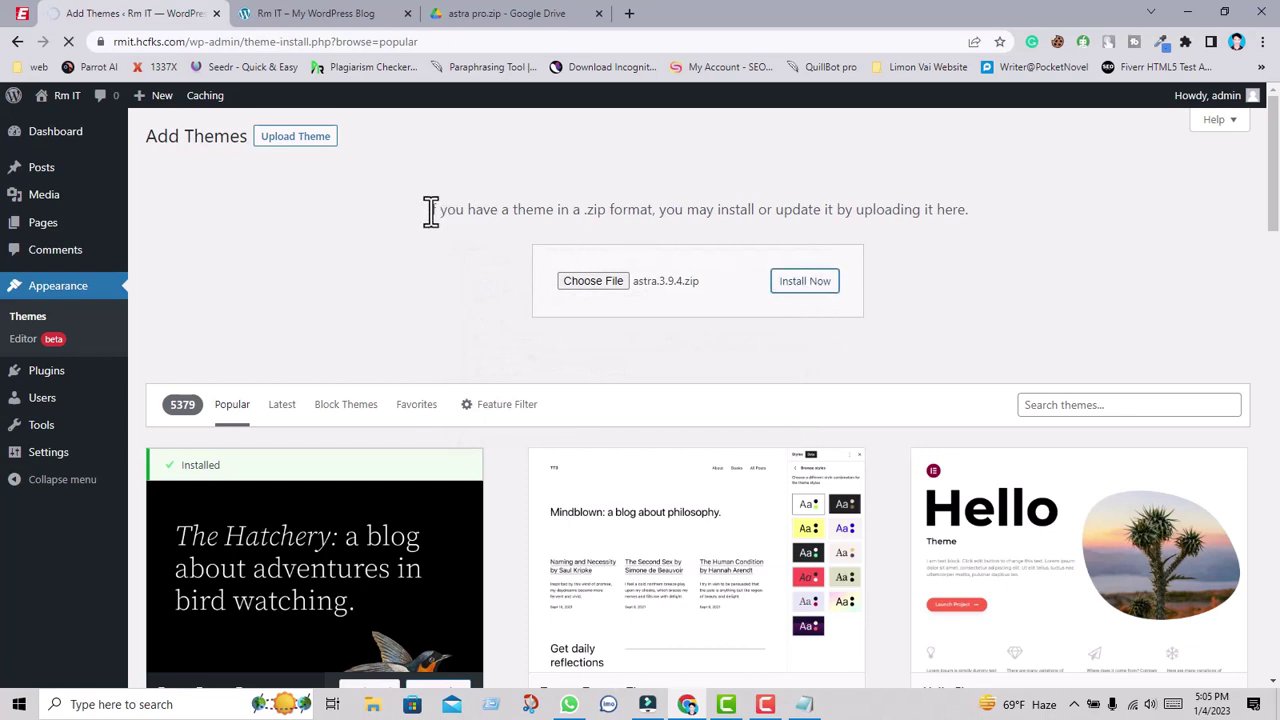
Activate Astra from the theme install result page so it becomes the site's theme.
left_click_drag(431, 211, 466, 212)
left_click(535, 213)
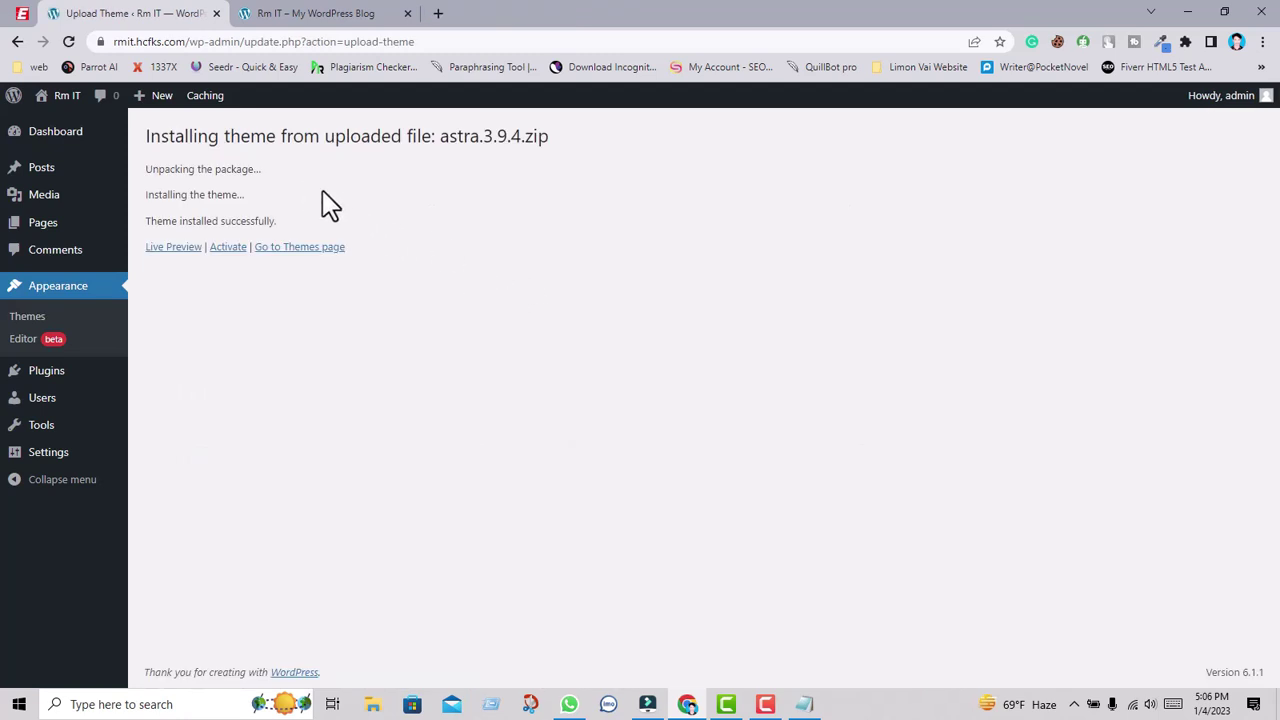
left_click(230, 248)
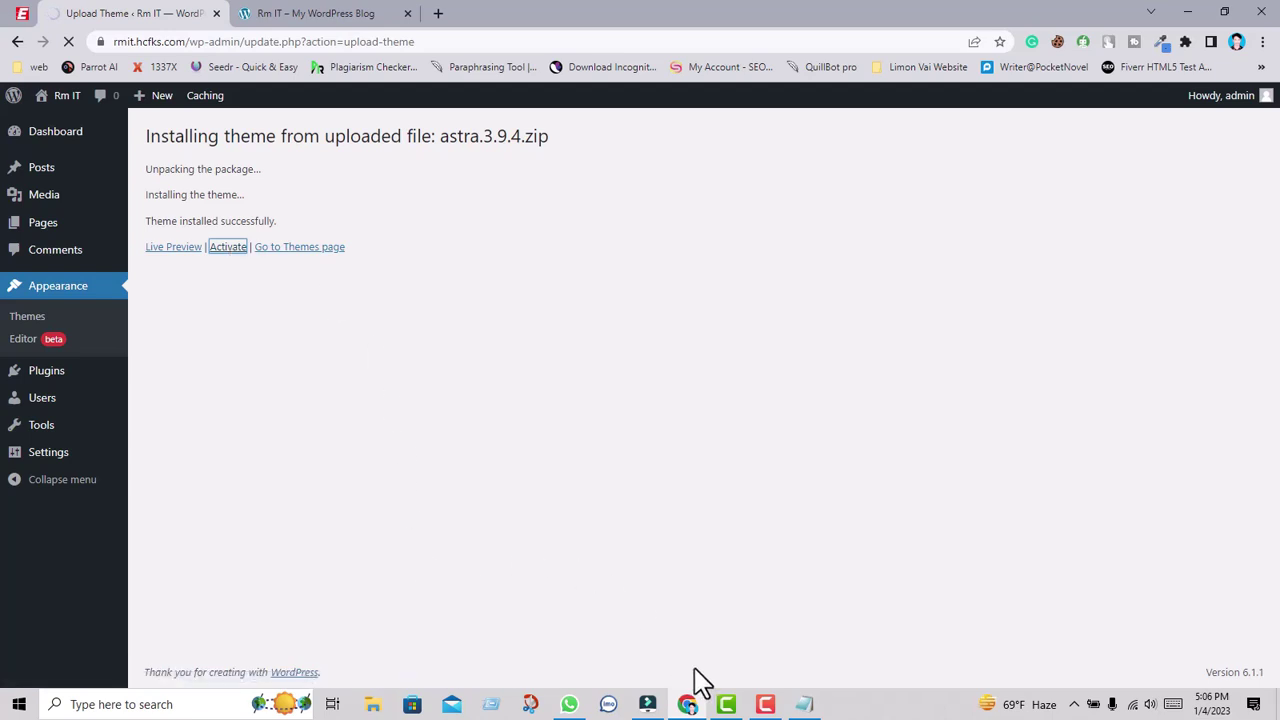
left_click(766, 704)
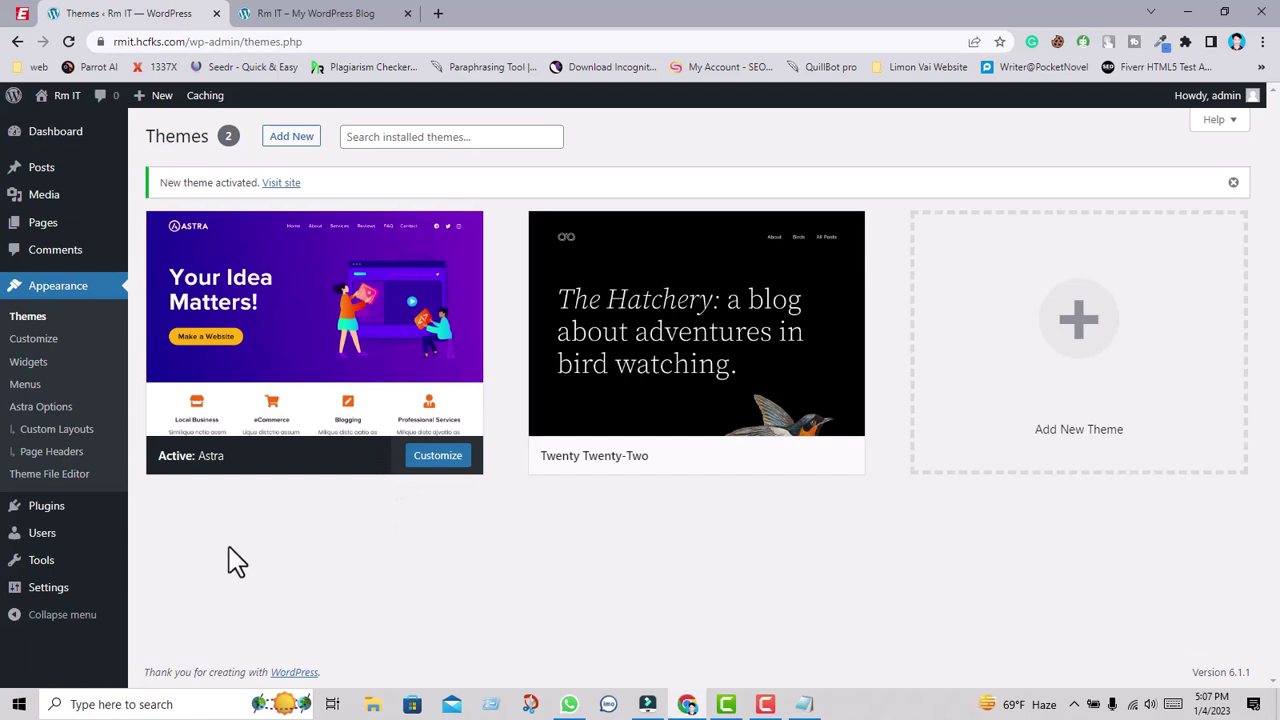
Upload and install astra-addon-plugin-3.9.3.zip from the RM TEC IT\Plugin folder.
mouse_move(50, 507)
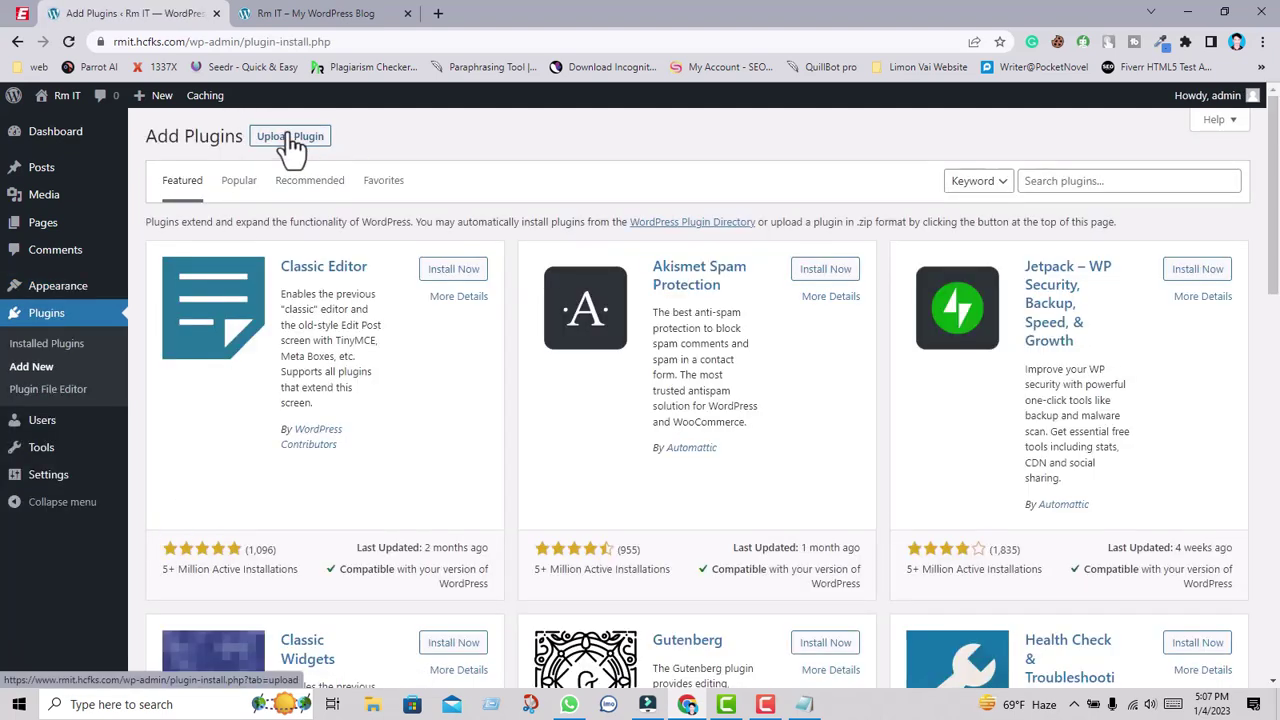
left_click(290, 146)
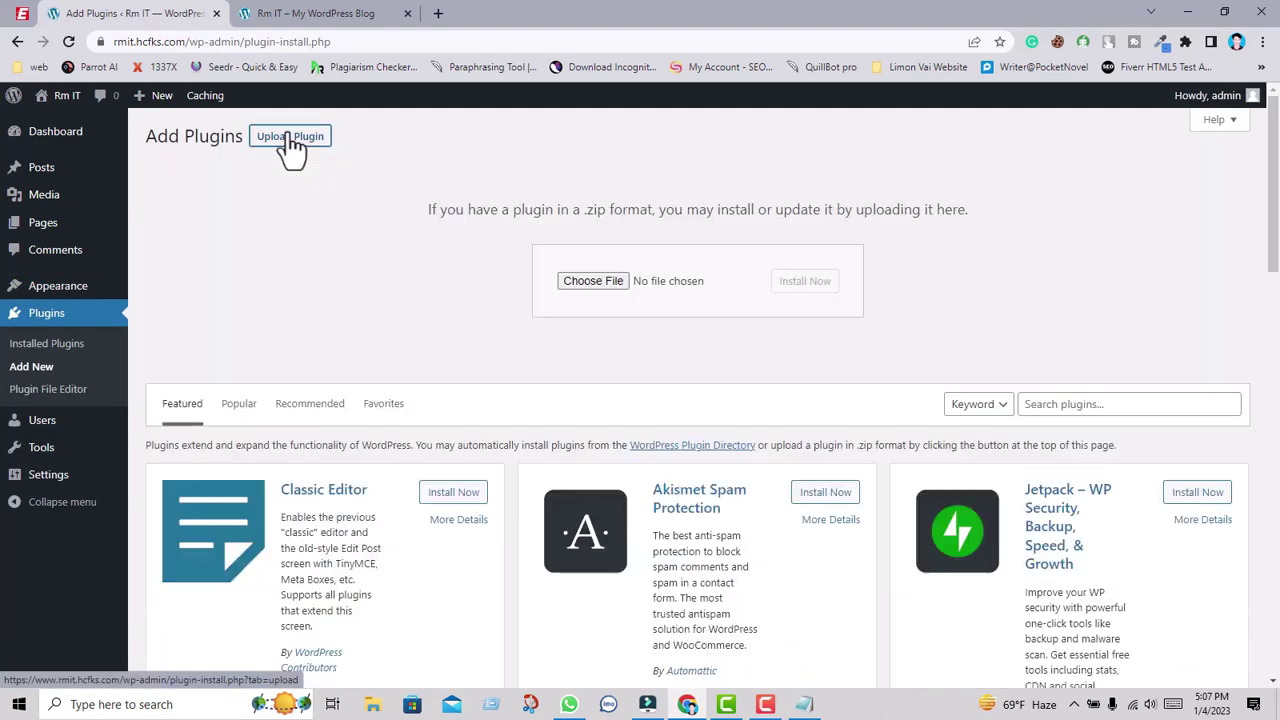
left_click(590, 281)
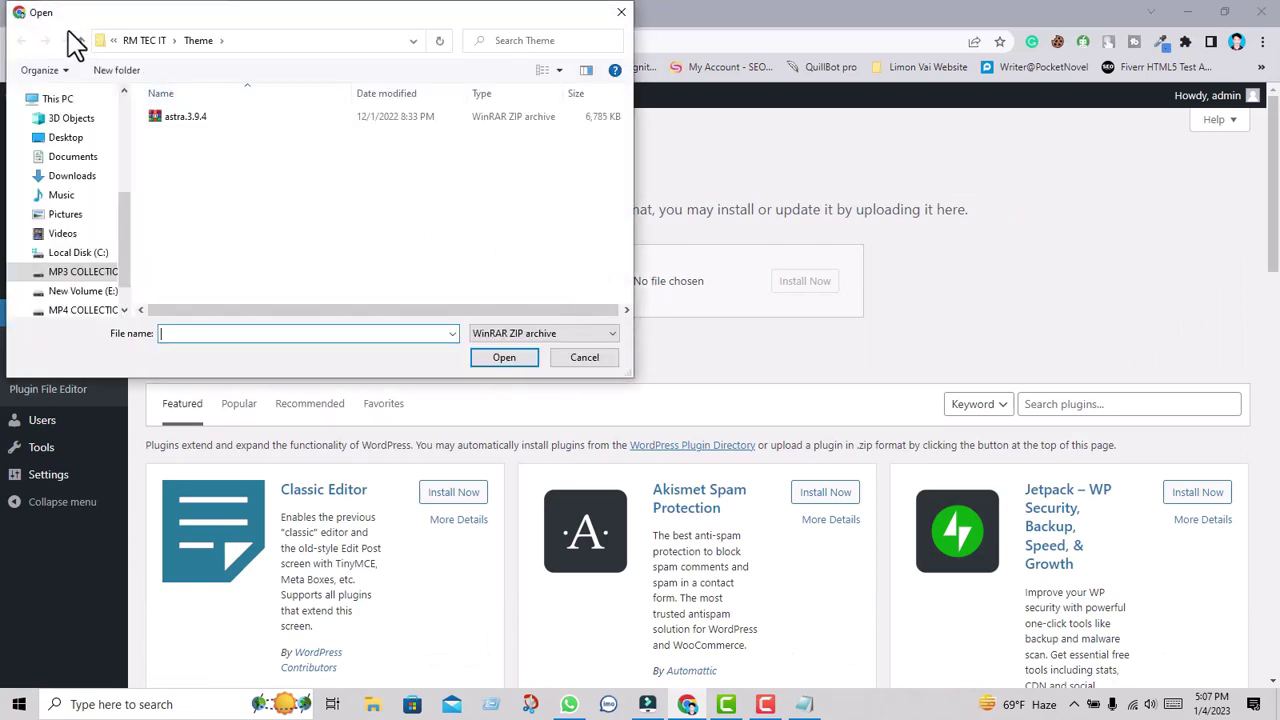
left_click(80, 40)
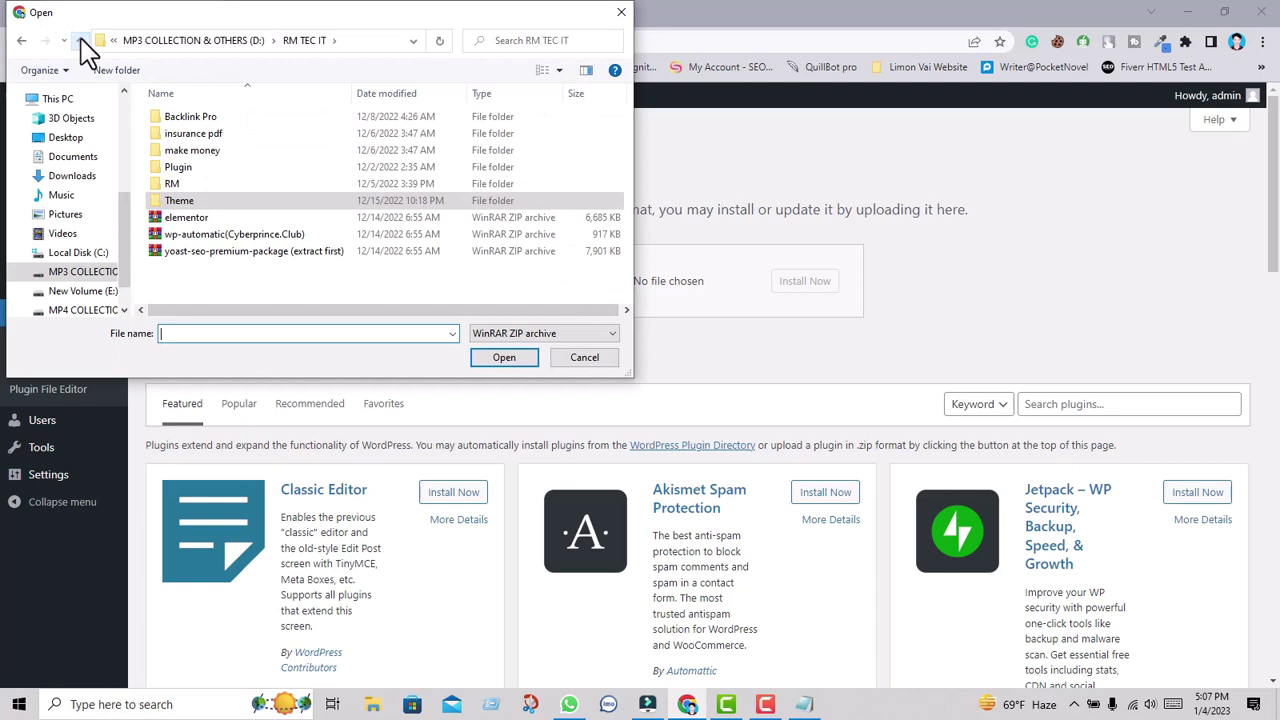
double_click(200, 168)
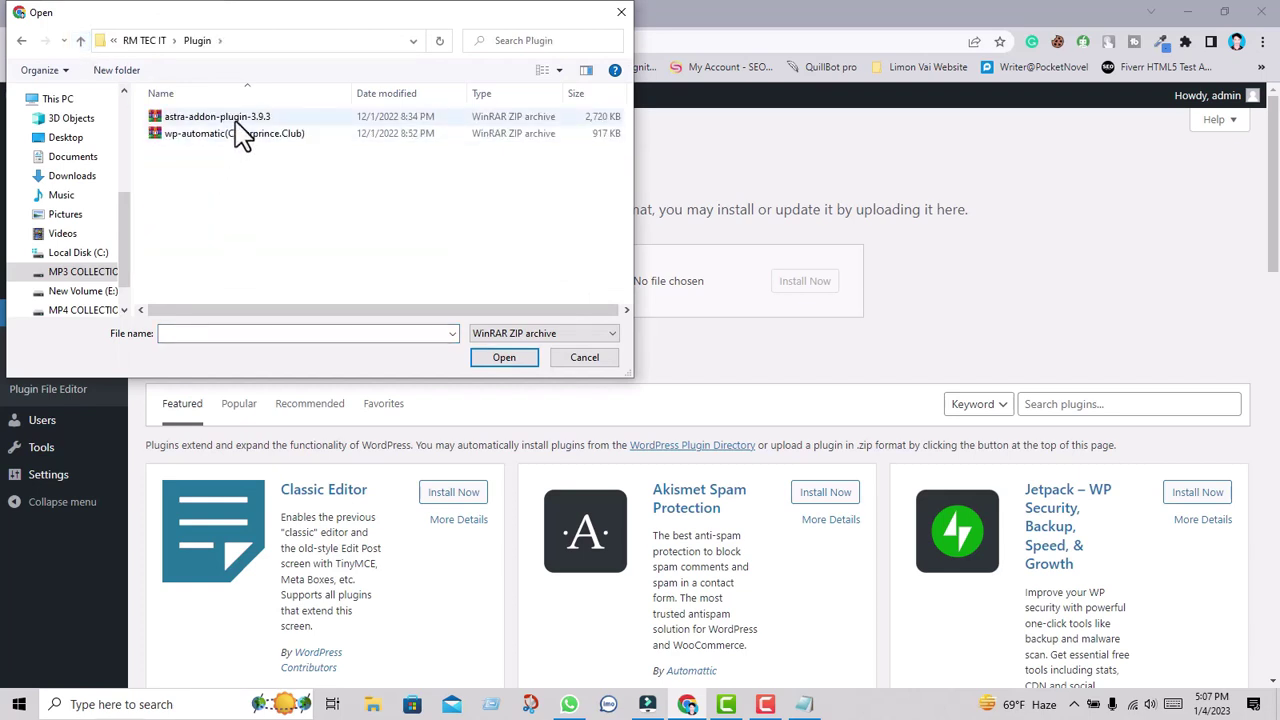
left_click(248, 120)
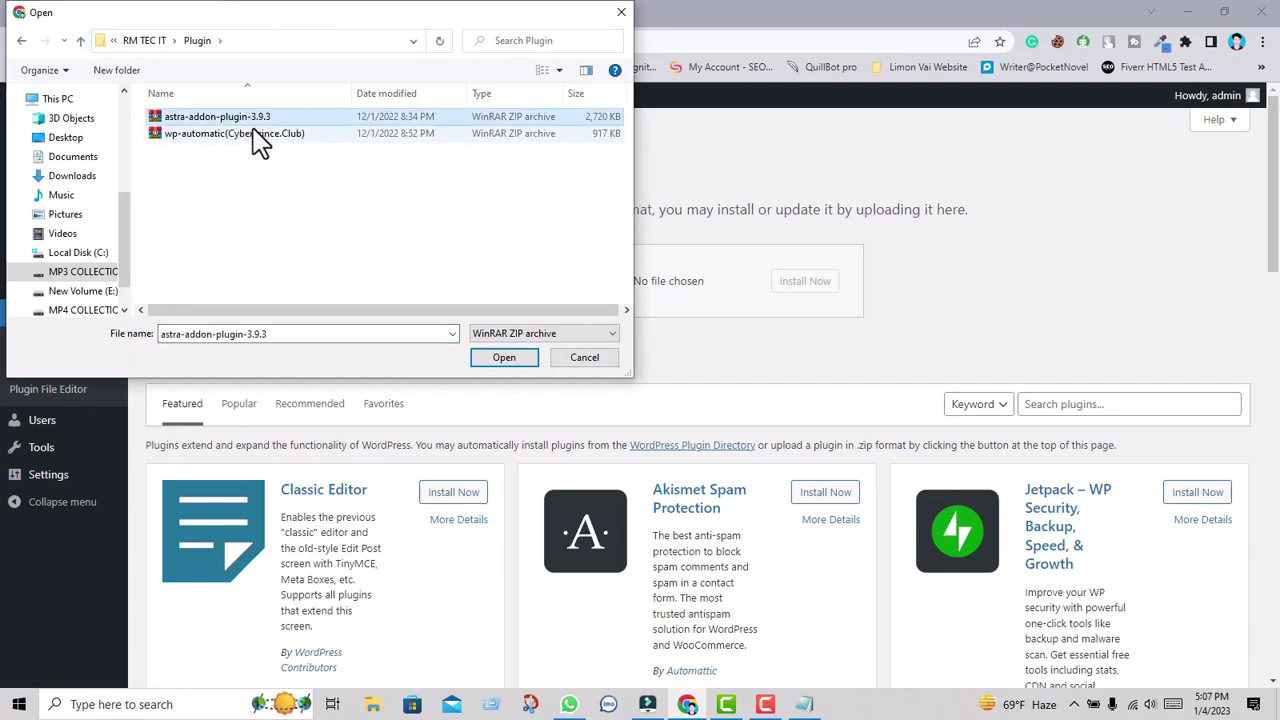
left_click(503, 358)
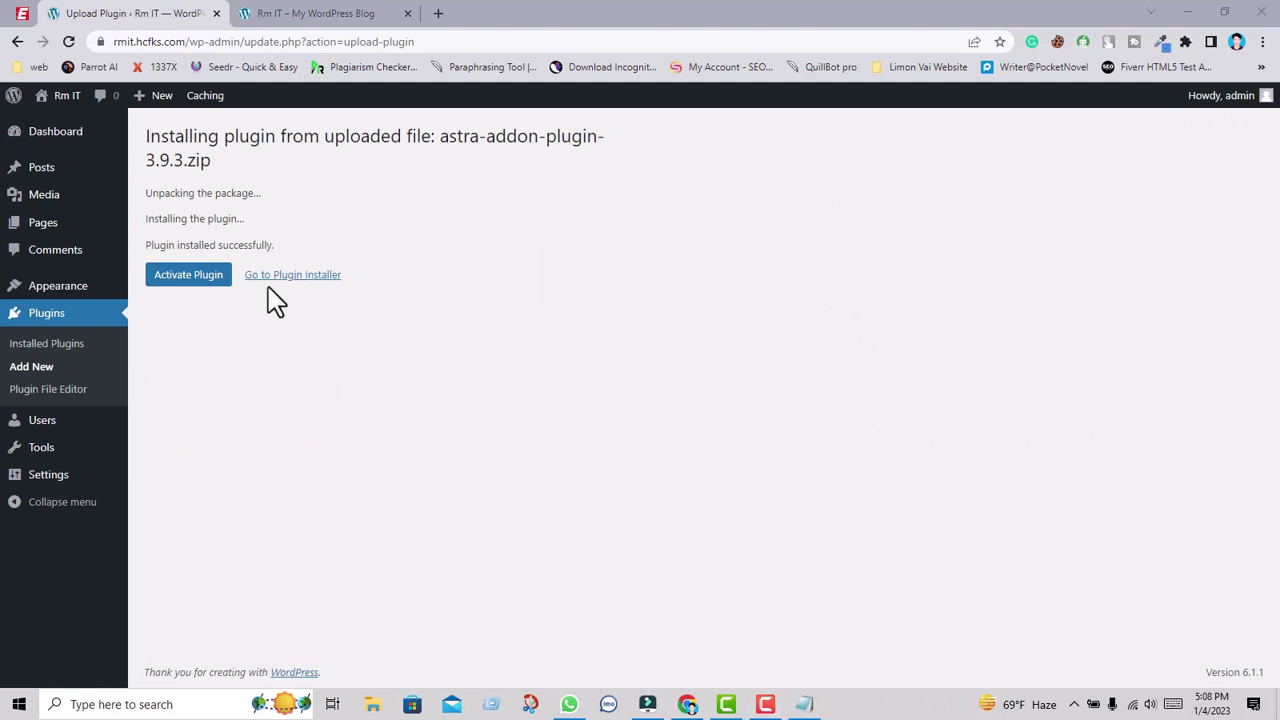
Activate the Astra Pro 3.9.3 plugin and open its Settings link to reach Astra Options.
left_click(188, 281)
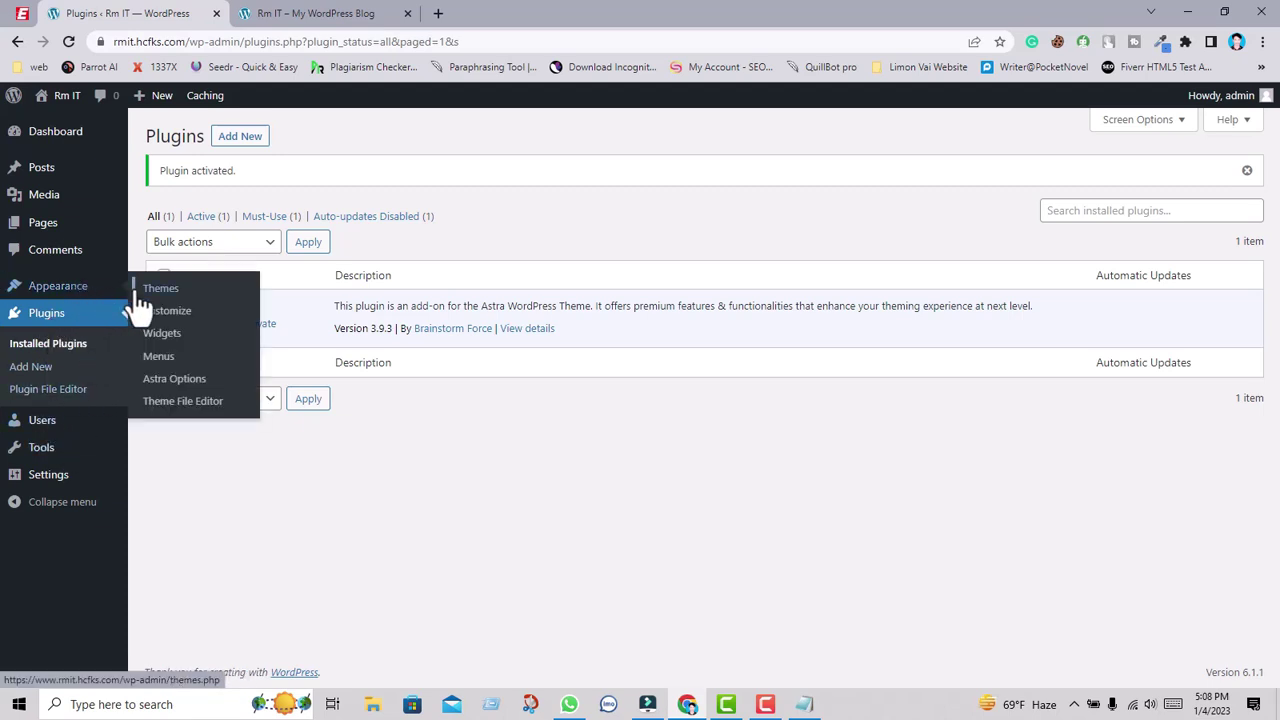
mouse_move(105, 290)
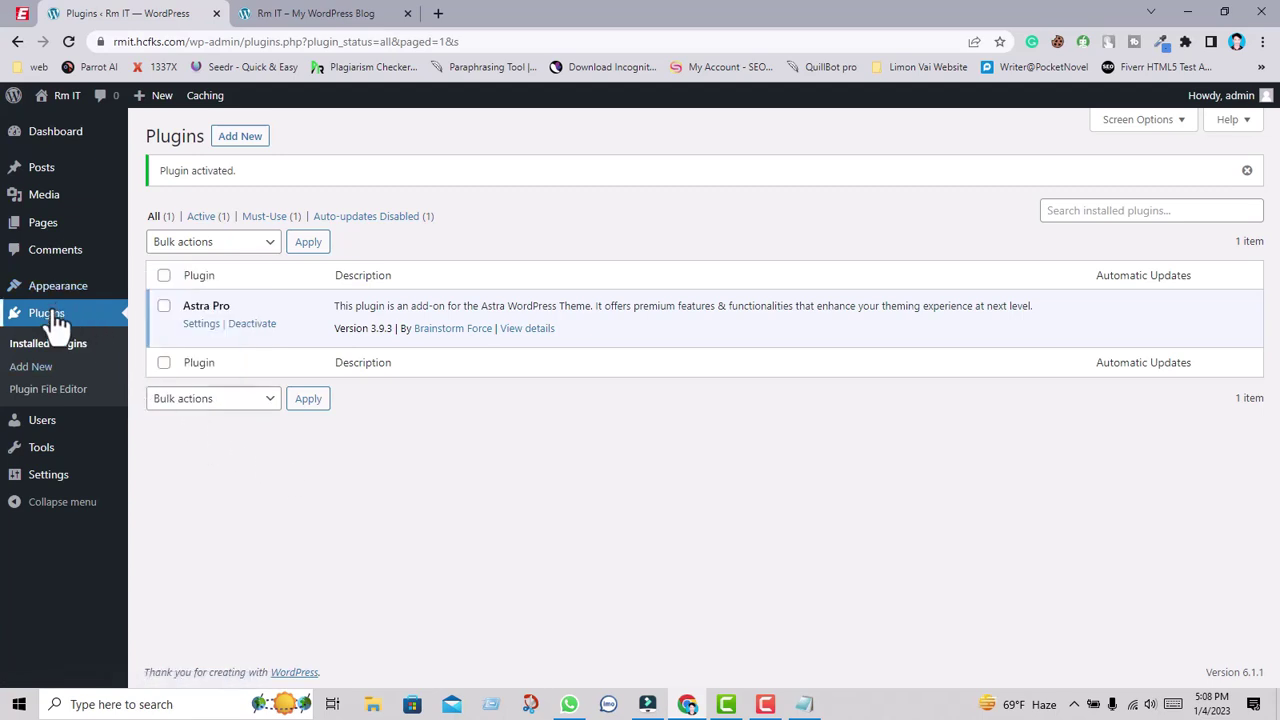
left_click(203, 326)
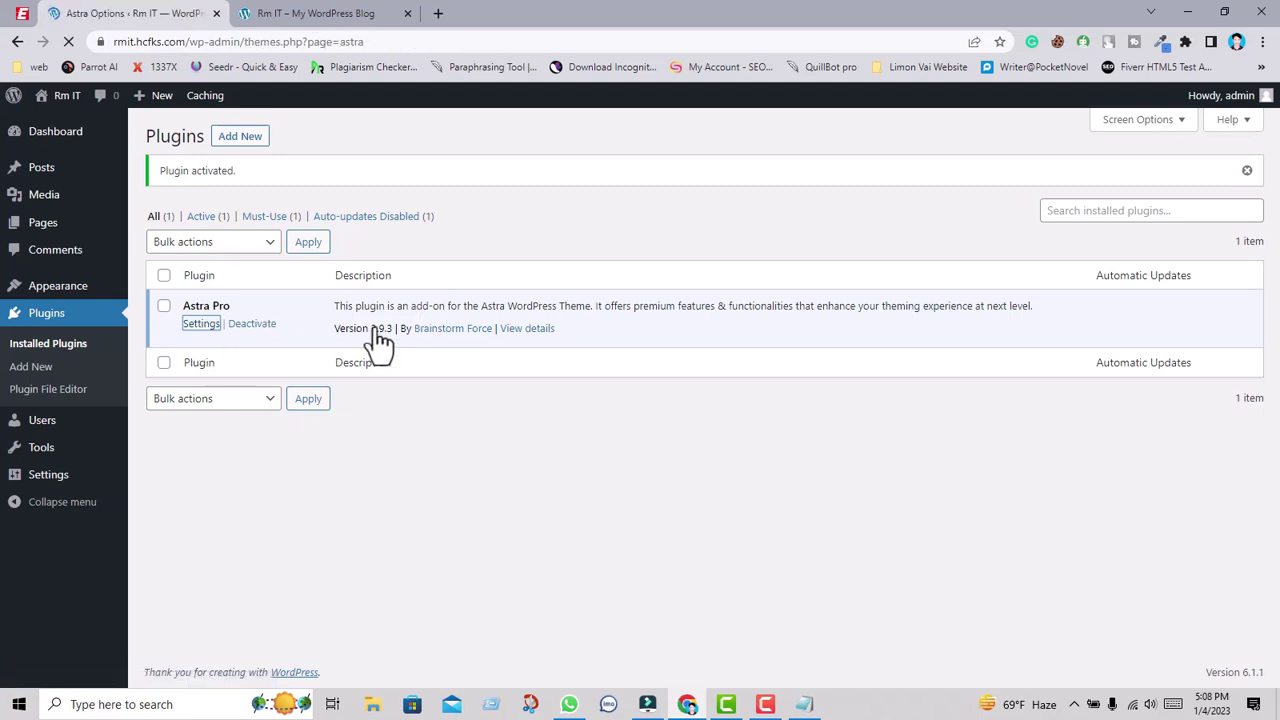
mouse_move(650, 705)
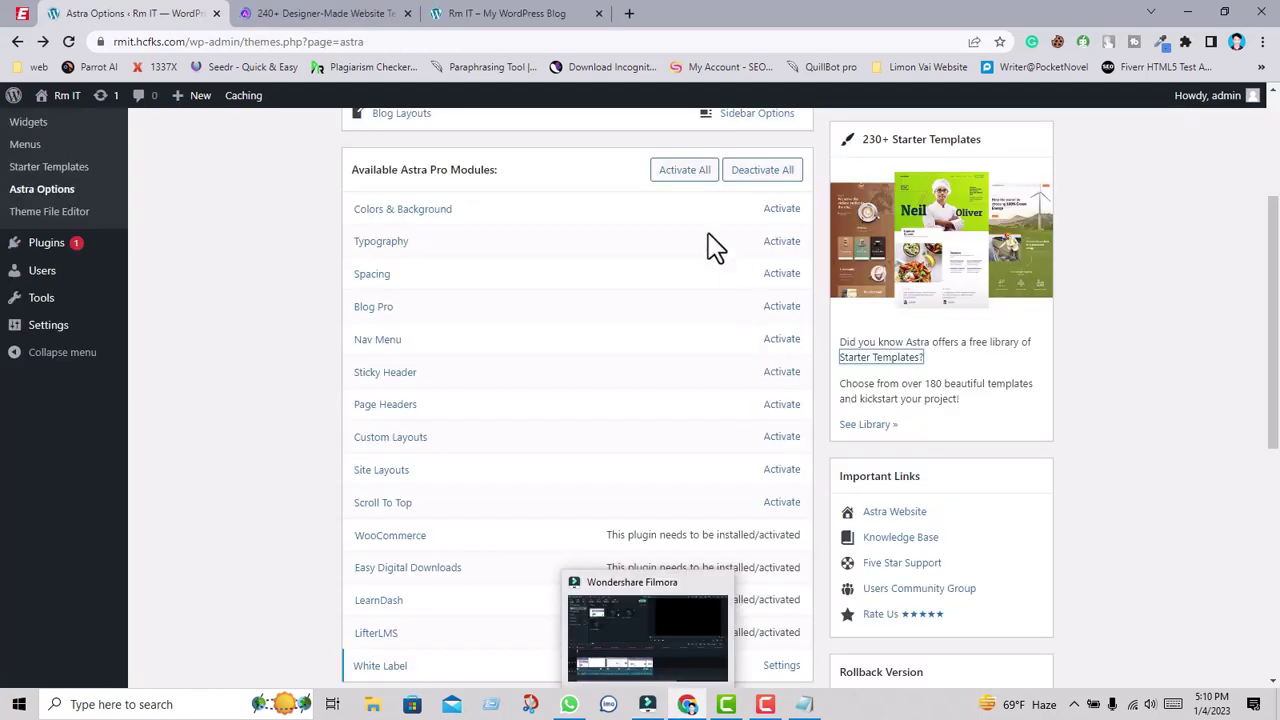
Close the website templates tab, then deactivate the Astra Pro license so it shows Not Active.
left_click(407, 14)
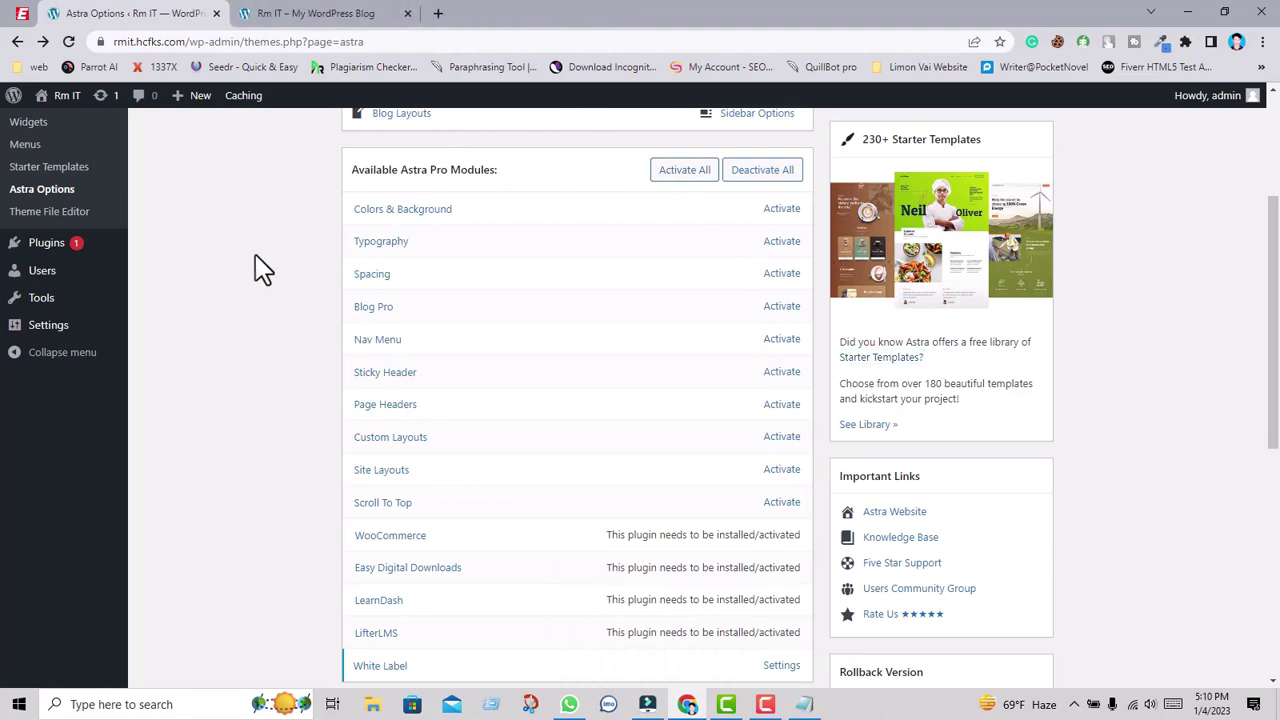
scroll(894, 380, "up", 3)
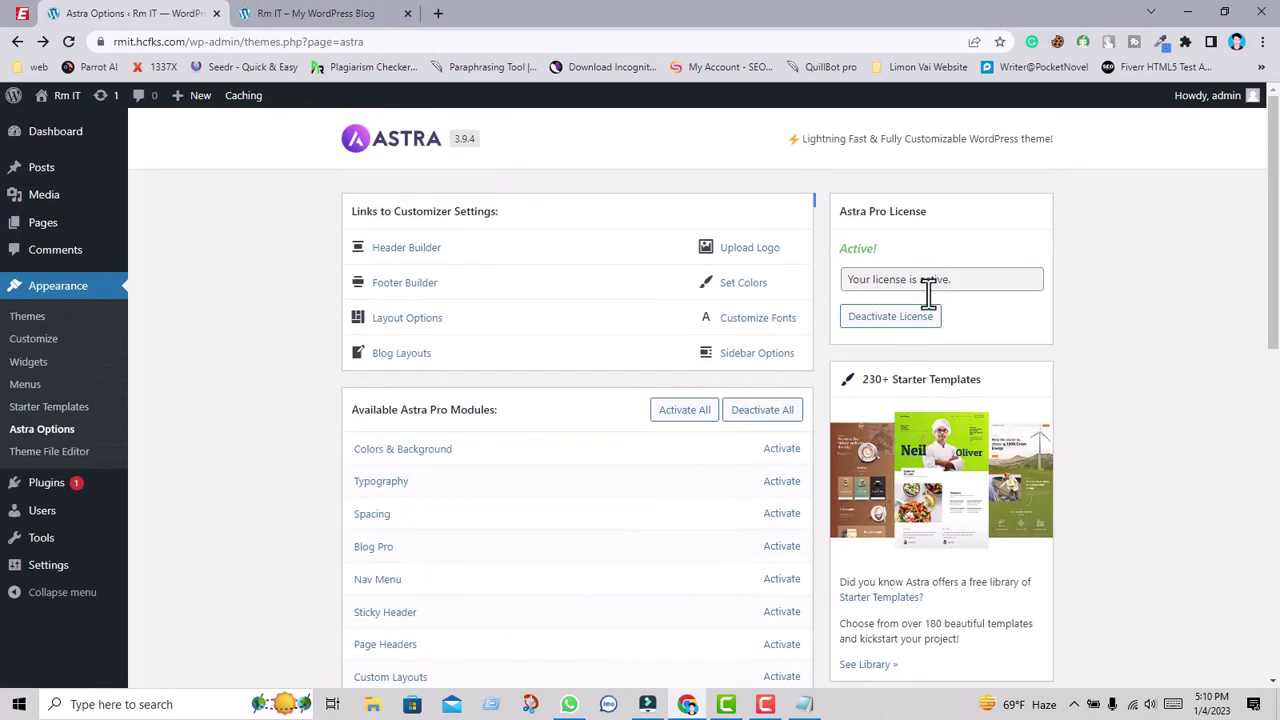
left_click(905, 333)
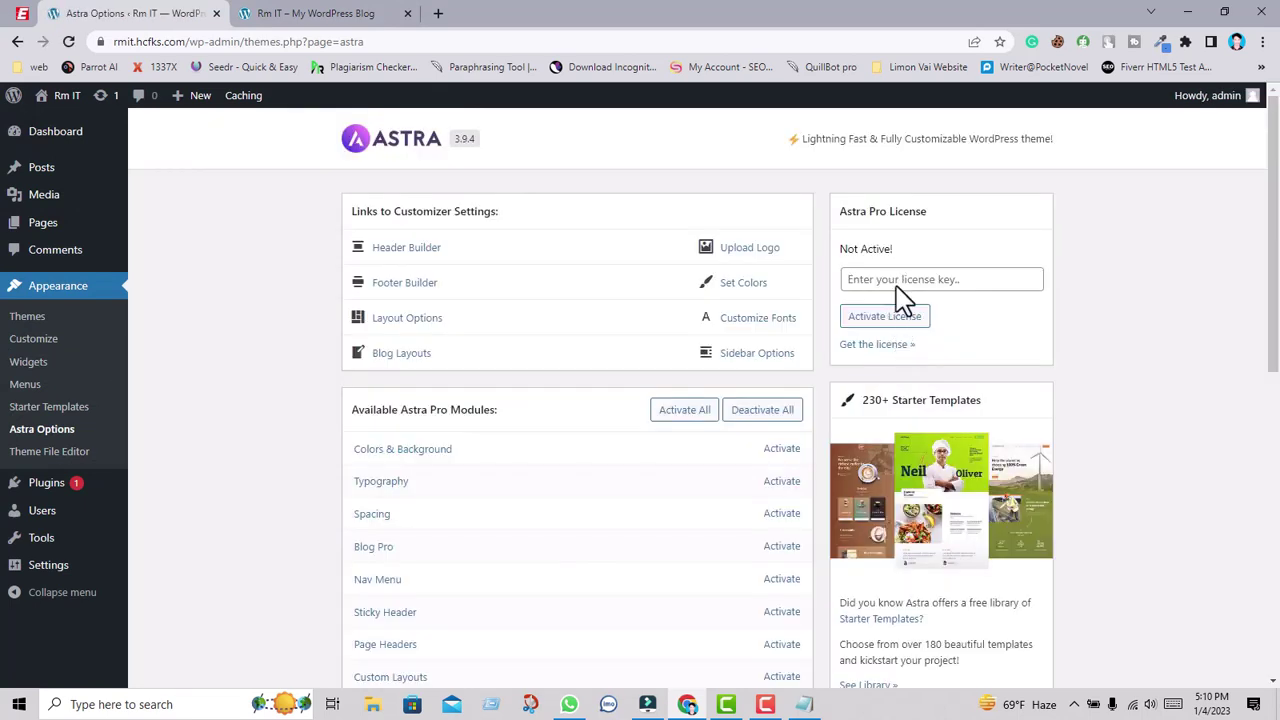
left_click(896, 286)
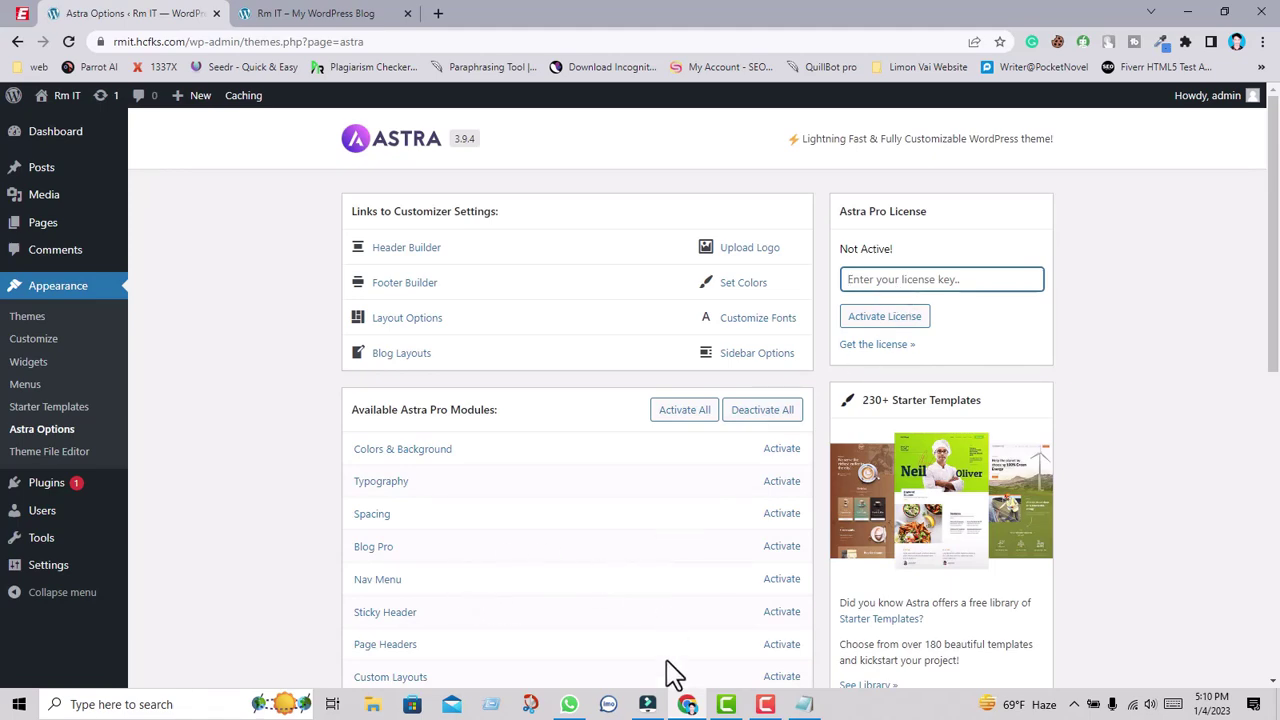